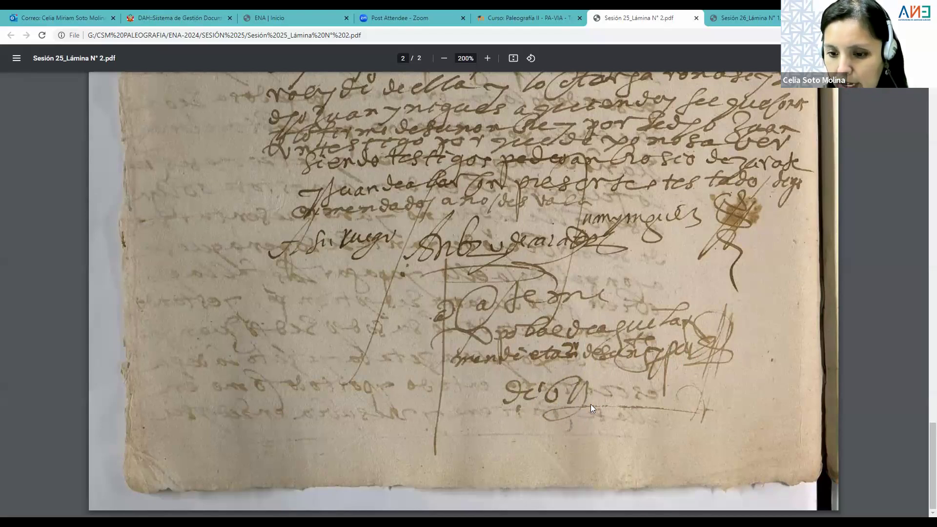
- Review the manuscript in Sesión 25_Lámina N° 2.pdf, from the closing signatures on page 2 back to the opening lines of page 1
scroll(576, 385, "up", 3)
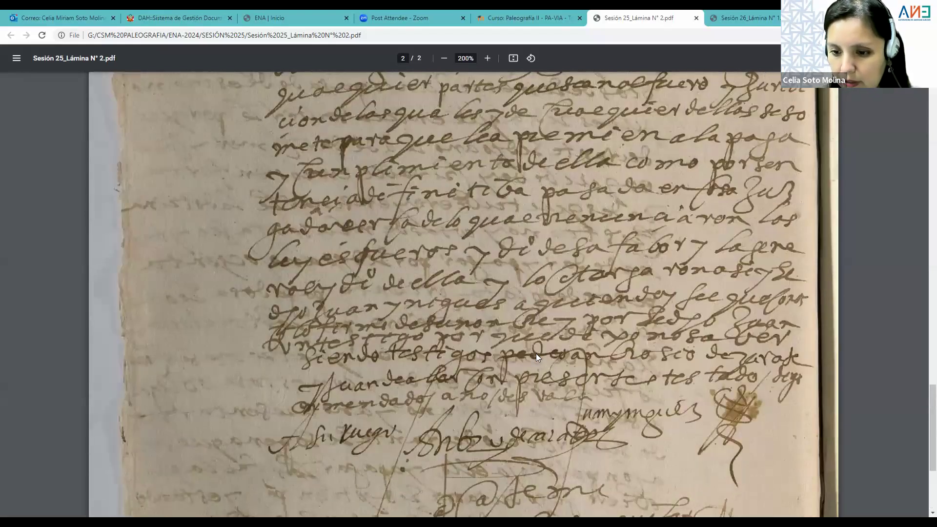
scroll(535, 358, "down", 3)
scroll(447, 332, "up", 3)
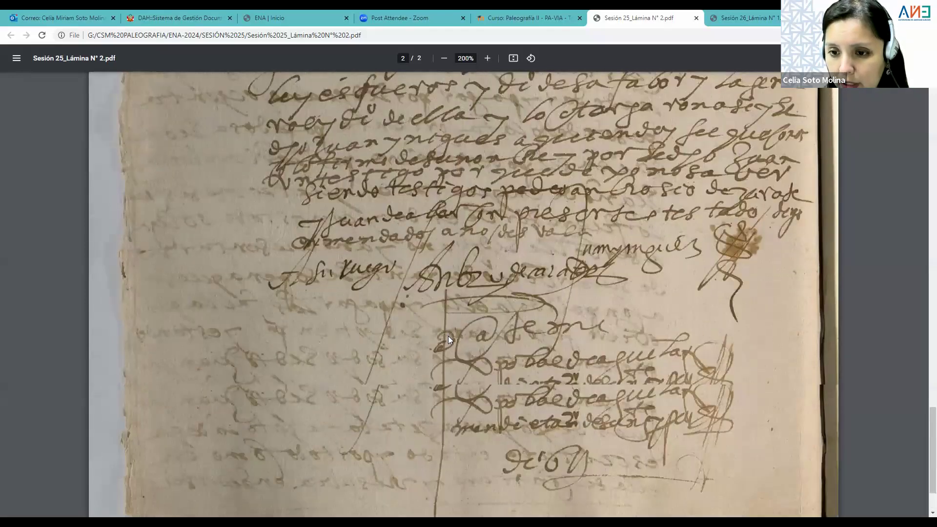
left_click(444, 58)
left_click(444, 58)
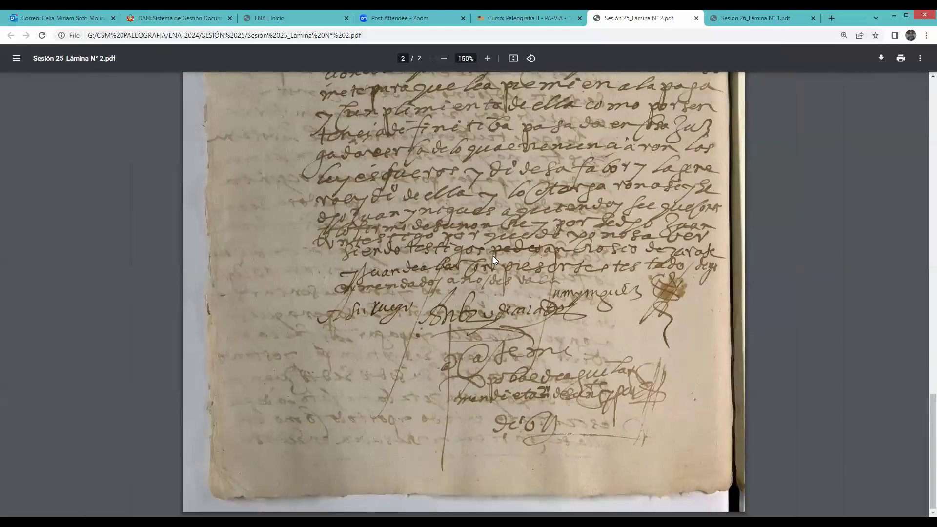
scroll(491, 272, "up", 5)
scroll(490, 273, "up", 15)
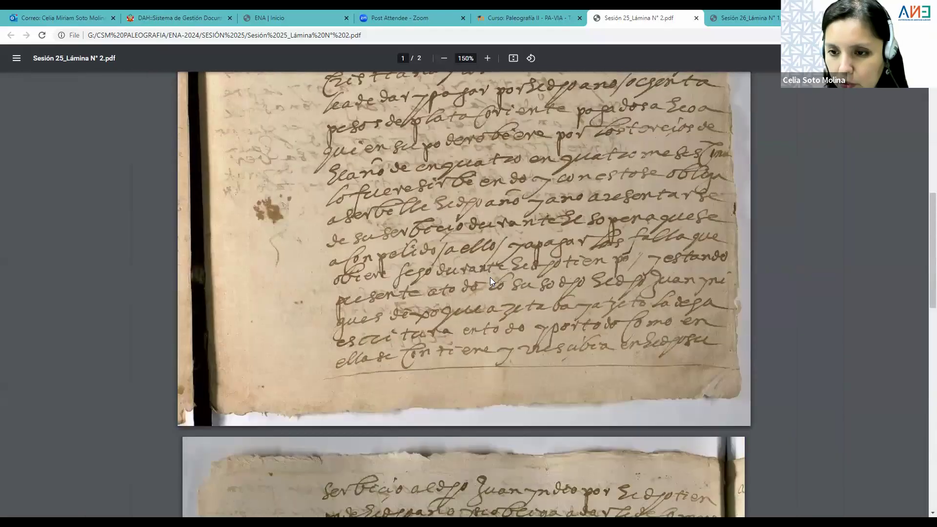
scroll(490, 278, "up", 3)
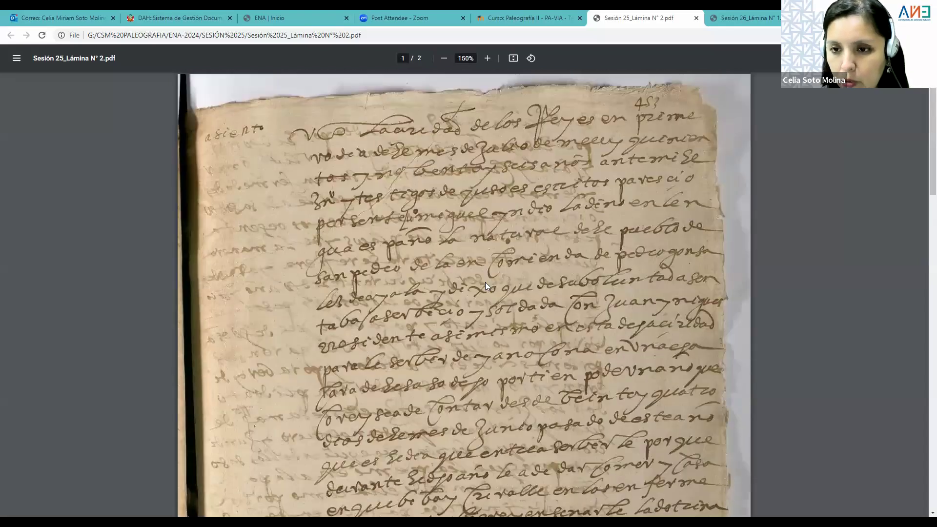
scroll(483, 281, "down", 1)
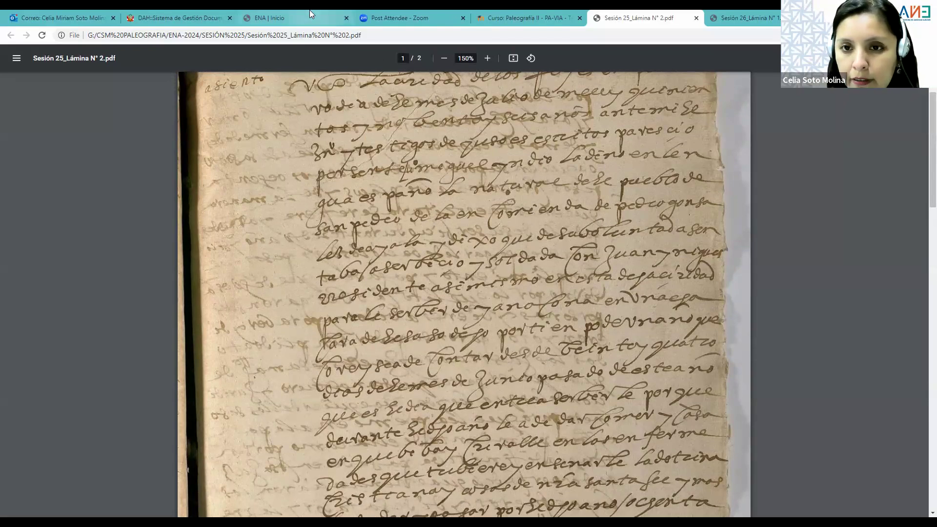
- Switch to the ENA teacher intranet, list the regular 2024-I courses for student attendance and open attendance registration for Paleografía II
mouse_move(311, 14)
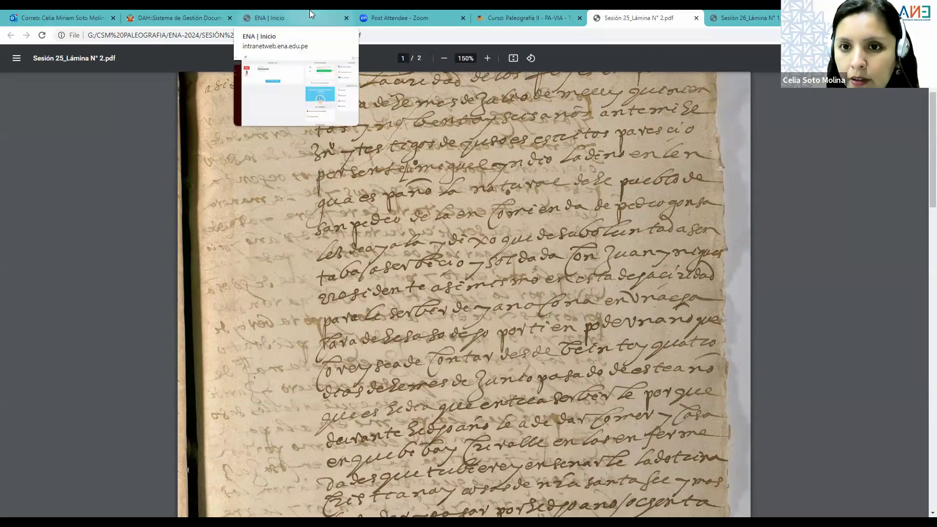
left_click(311, 15)
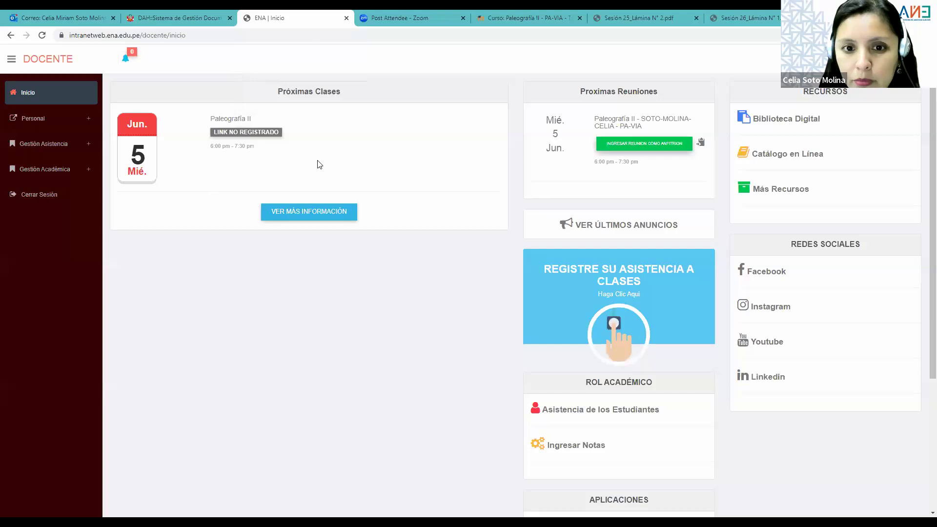
left_click(527, 18)
left_click(293, 18)
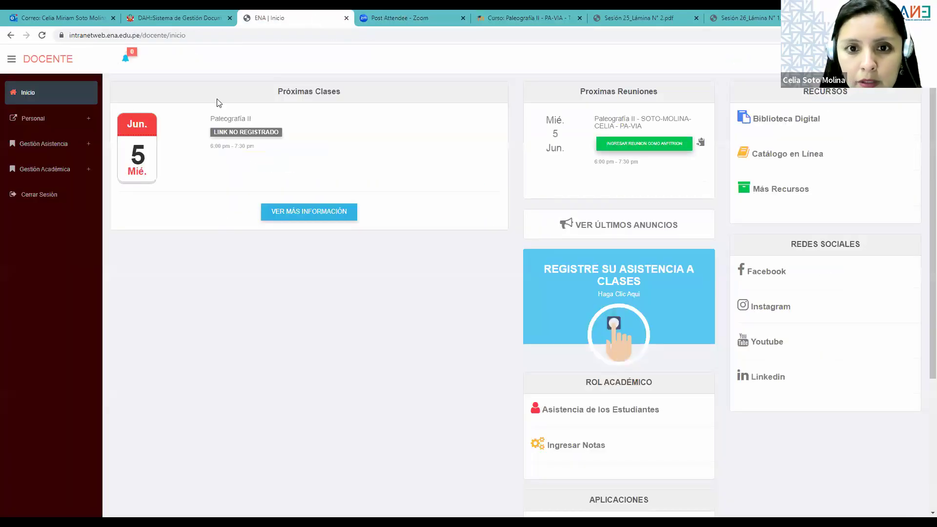
left_click(78, 169)
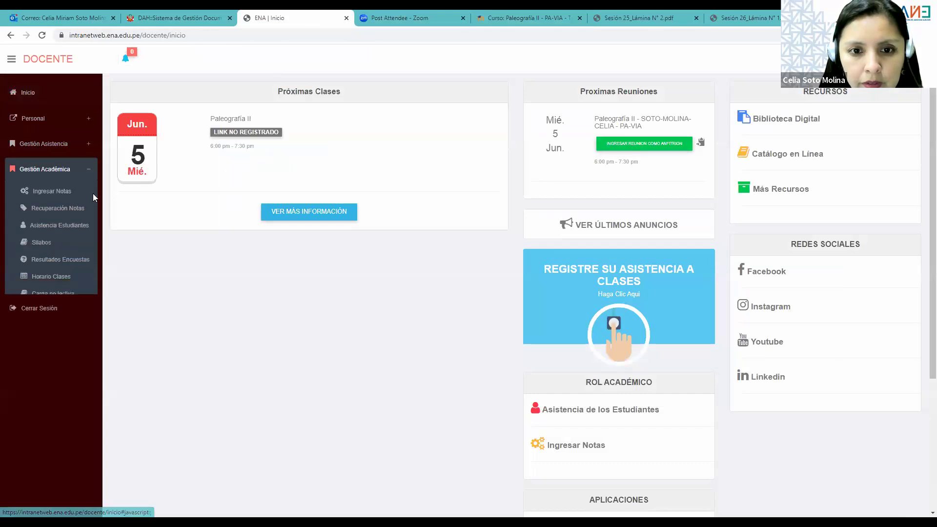
left_click(77, 226)
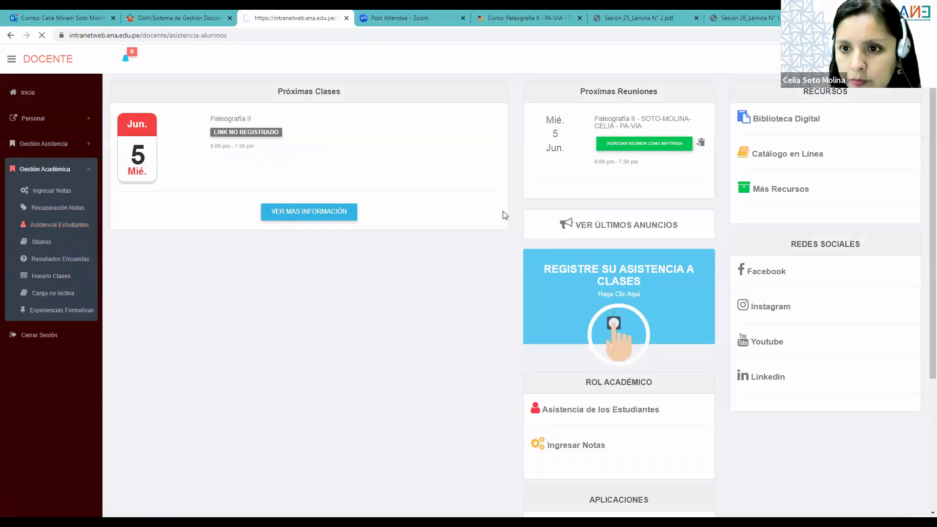
left_click(581, 179)
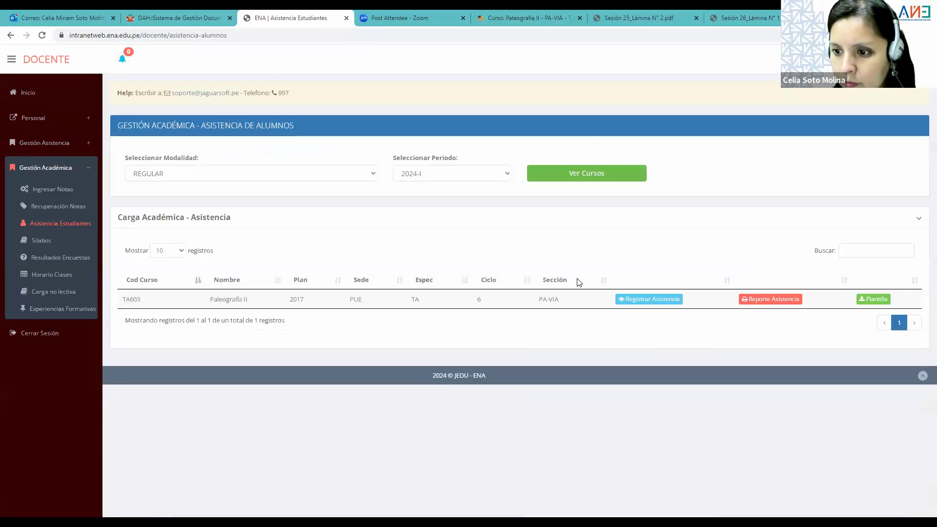
left_click(650, 300)
- Enter the session topic as "Lectura de documento del siglo XVI y XVII, Presentación del trabajo grupal."
left_click(318, 191)
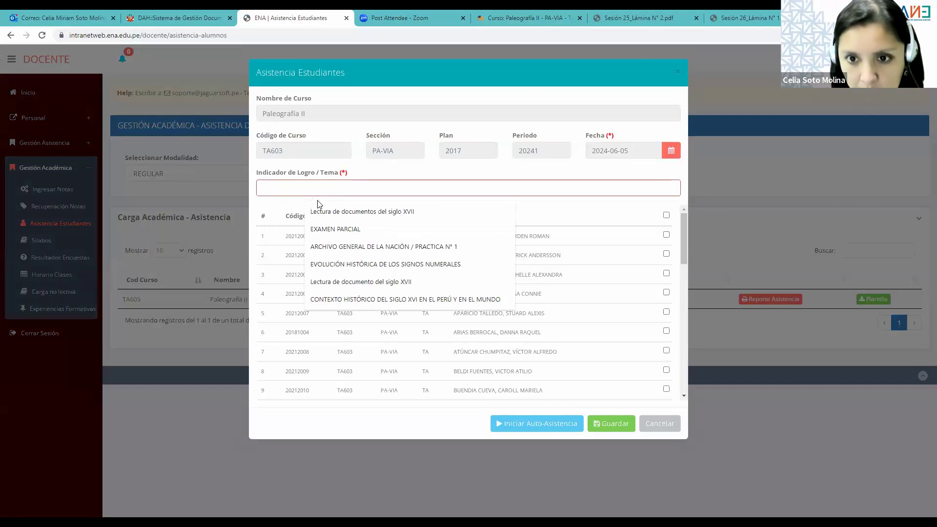
type("Lectura de documento del siglo XVI y XVII, P")
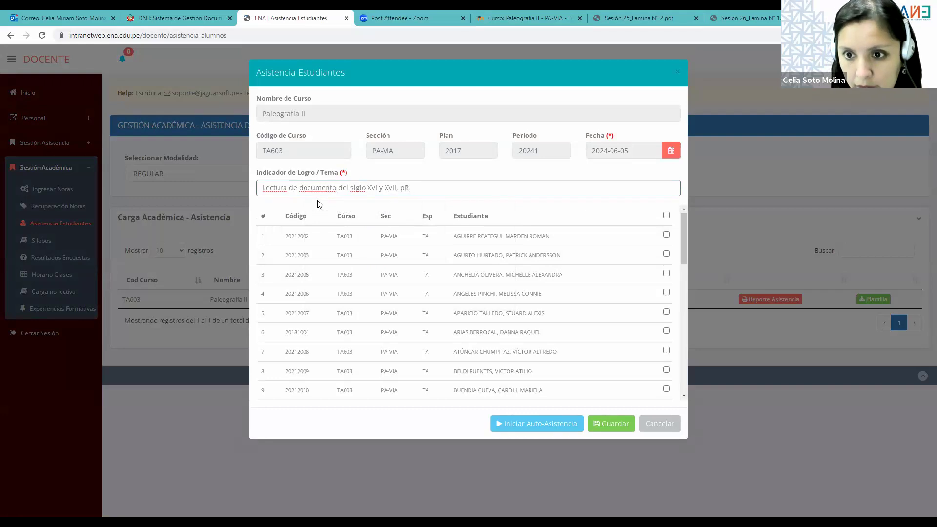
type("re")
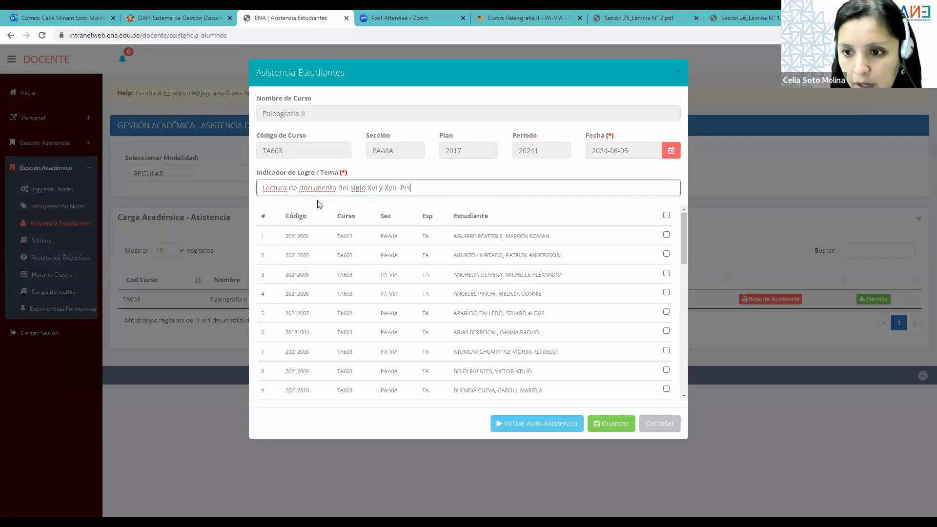
type("s")
key("BackSpace")
type("esem")
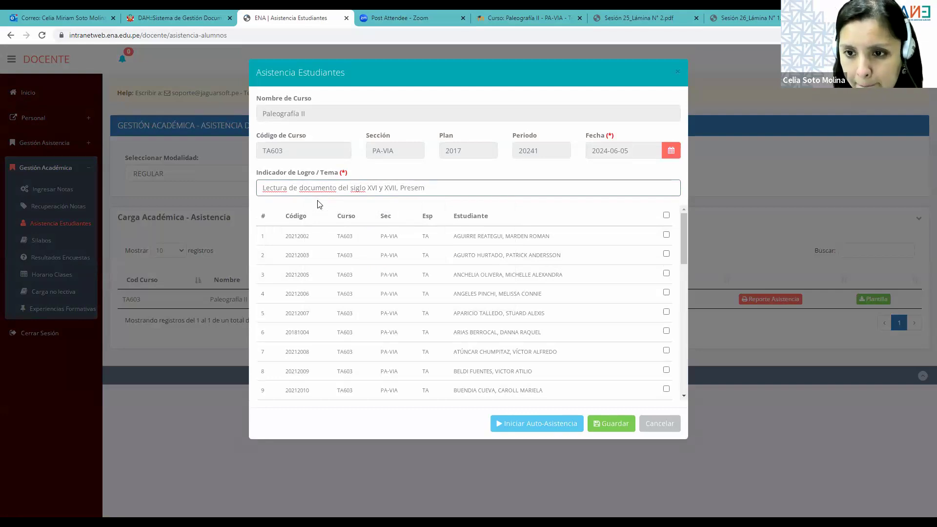
key("BackSpace")
type("ntación ")
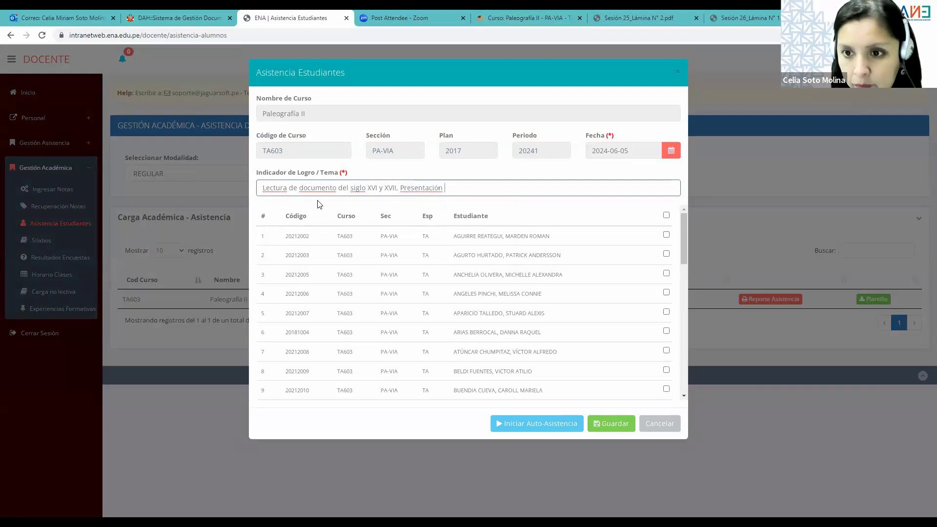
type("del trabajo ")
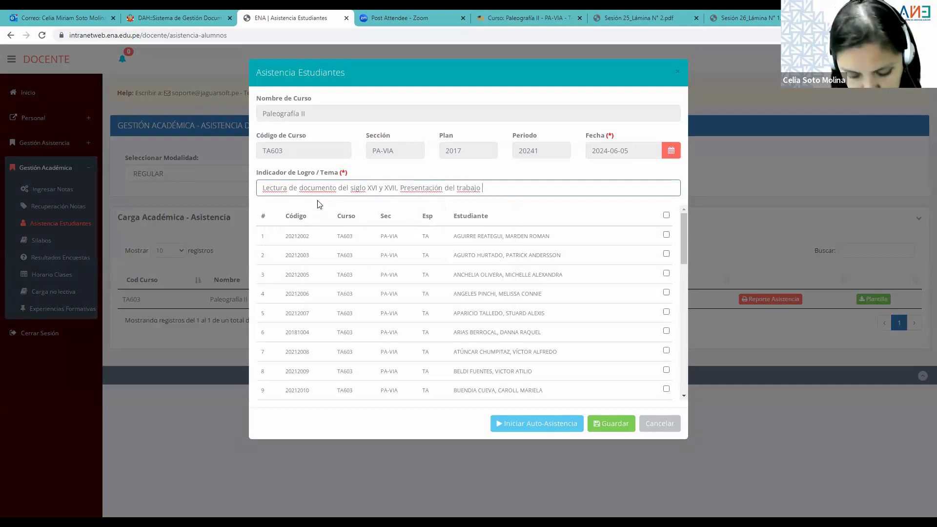
type("gruoal")
key("BackSpace")
type("pal.")
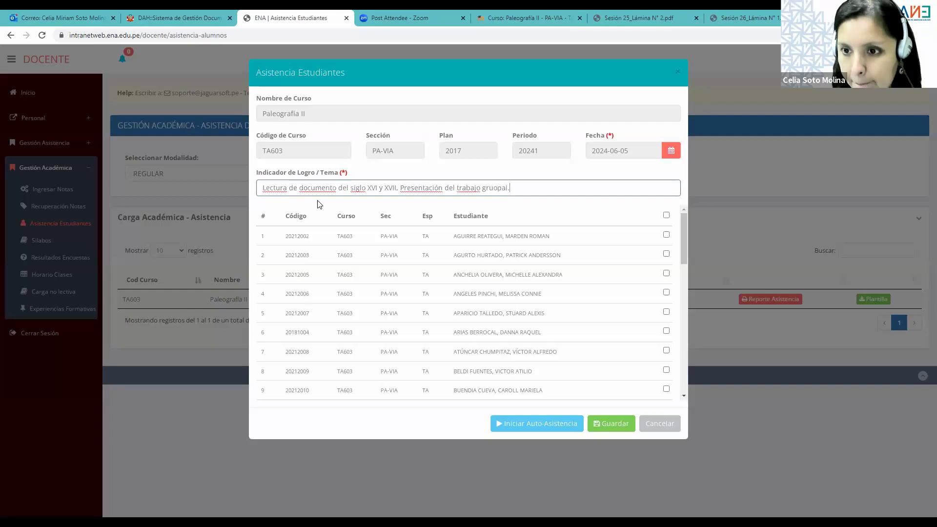
type("pal.")
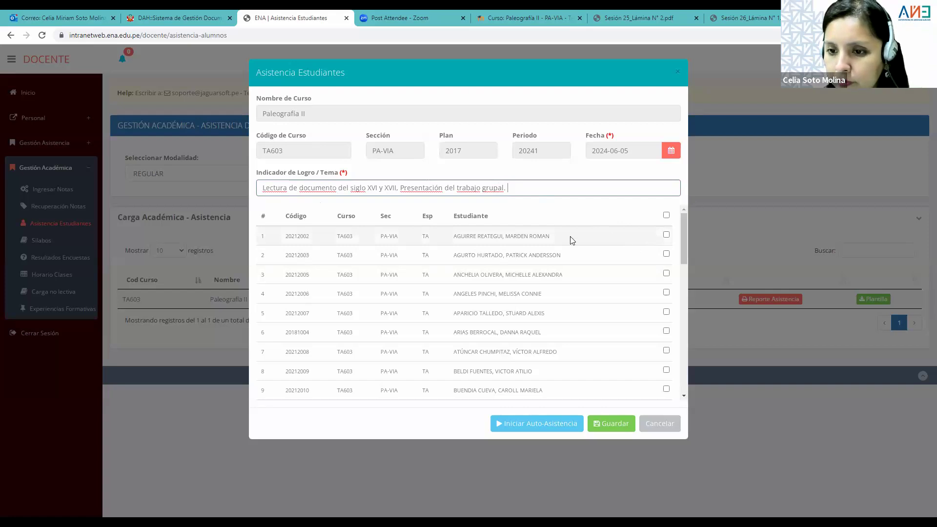
- Mark the students in rows 2 through 7 of the attendance list as having attended
left_click(666, 254)
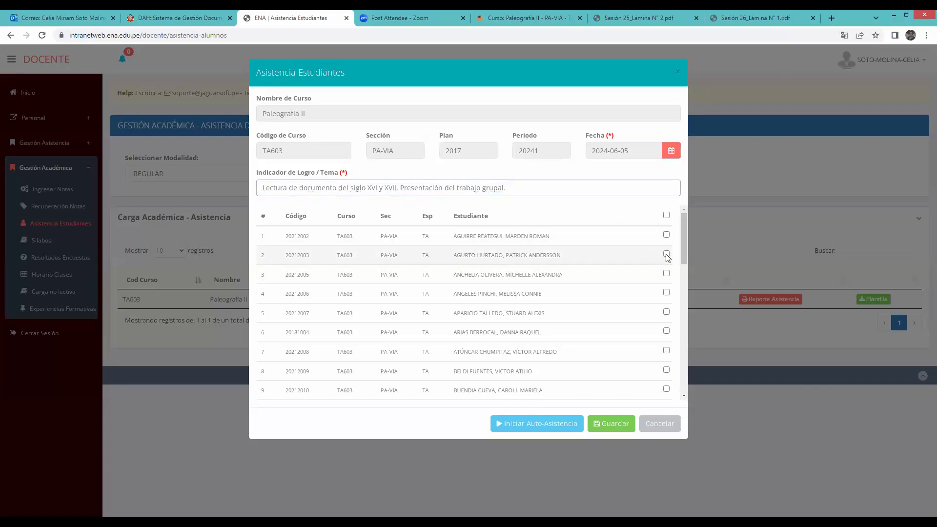
left_click(666, 273)
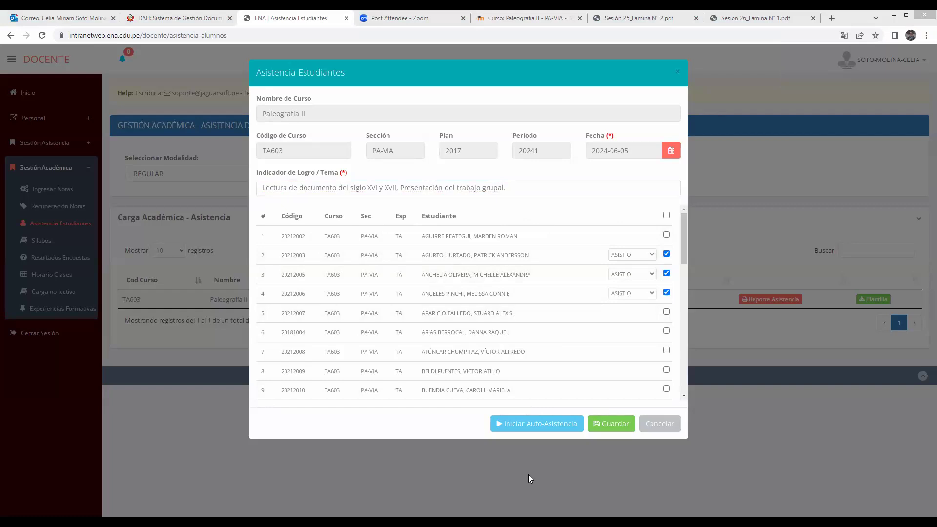
left_click(666, 312)
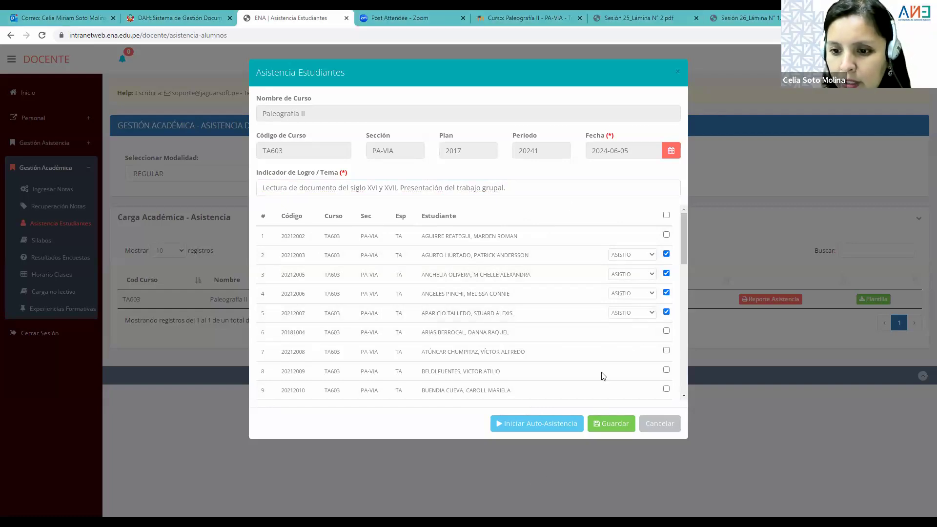
left_click(667, 332)
scroll(668, 322, "down", 1)
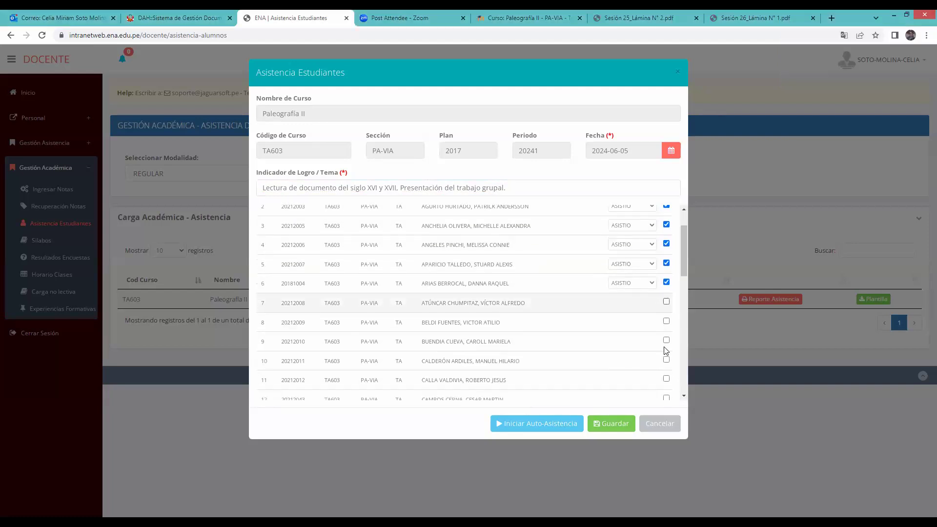
left_click(666, 303)
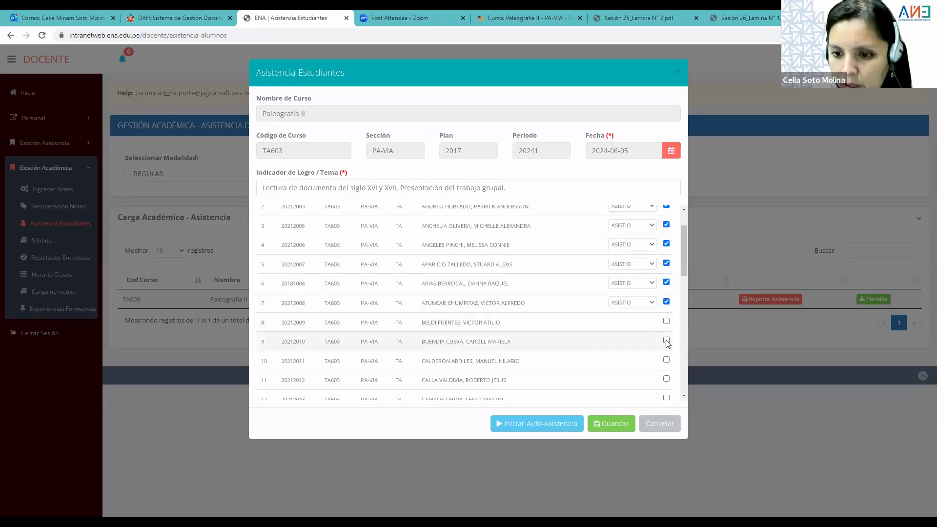
- Mark the students in rows 8 through 12 of the attendance list as having attended
scroll(668, 343, "down", 1)
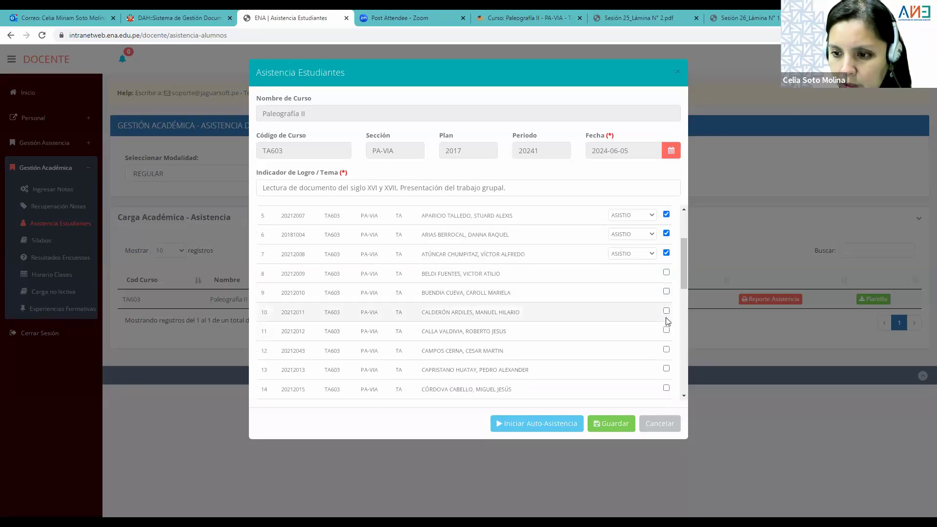
left_click(667, 292)
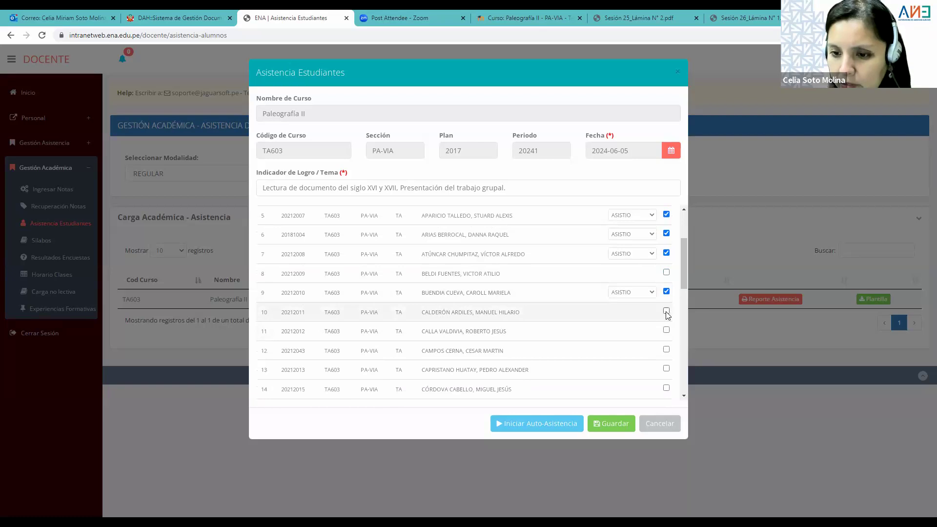
left_click(667, 312)
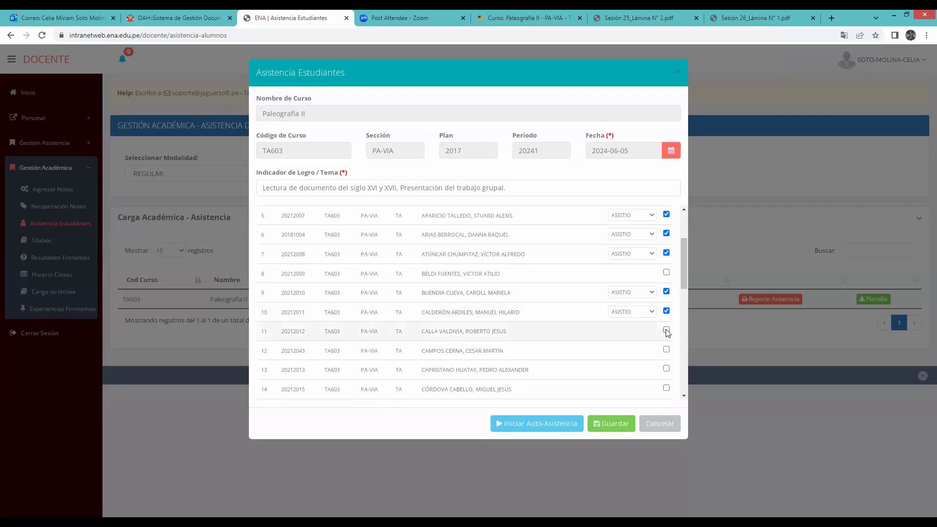
scroll(669, 298, "down", 1)
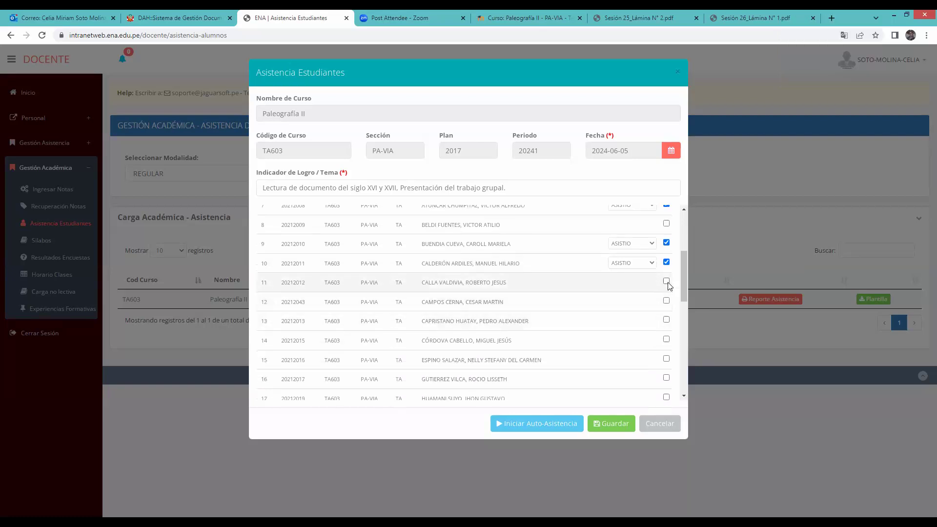
left_click(666, 282)
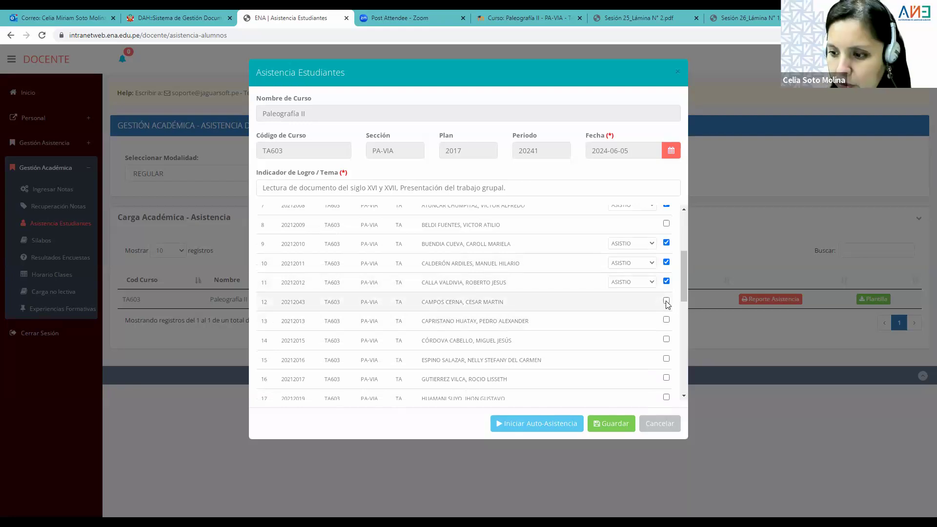
left_click(667, 301)
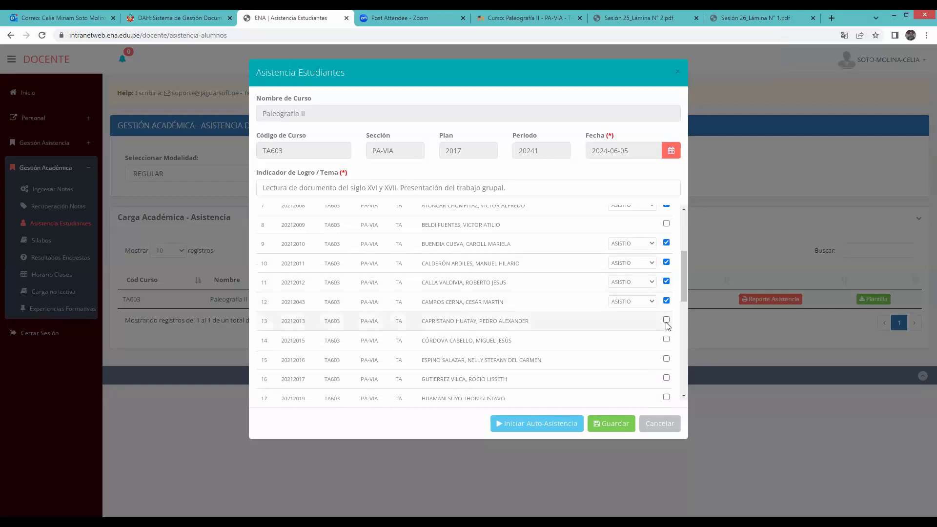
left_click(666, 223)
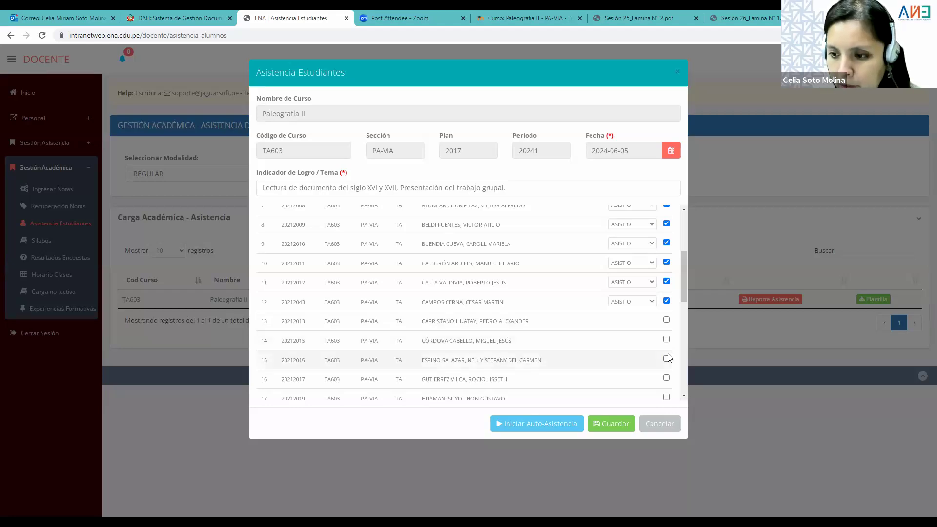
- Mark the students in rows 14 through 19 of the attendance list as having attended, skipping row 13
left_click(667, 339)
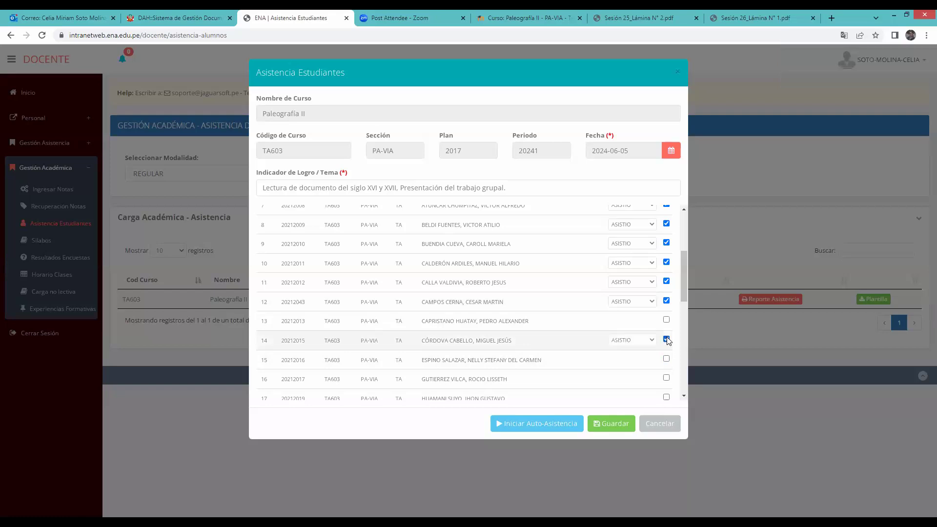
scroll(668, 360, "down", 1)
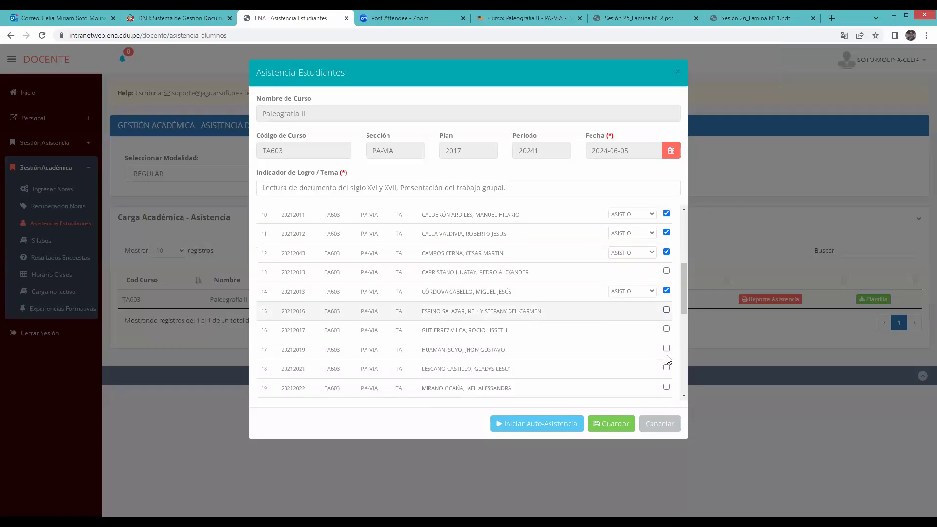
left_click(667, 310)
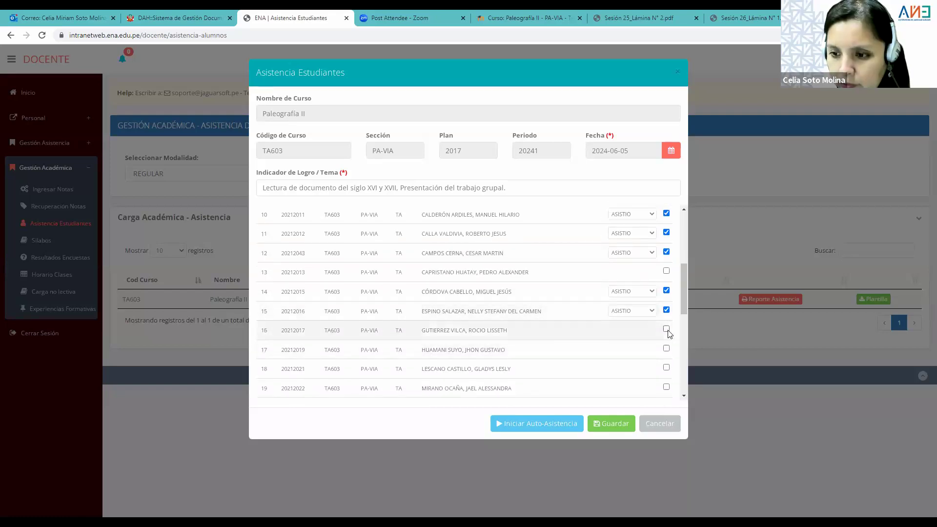
left_click(667, 330)
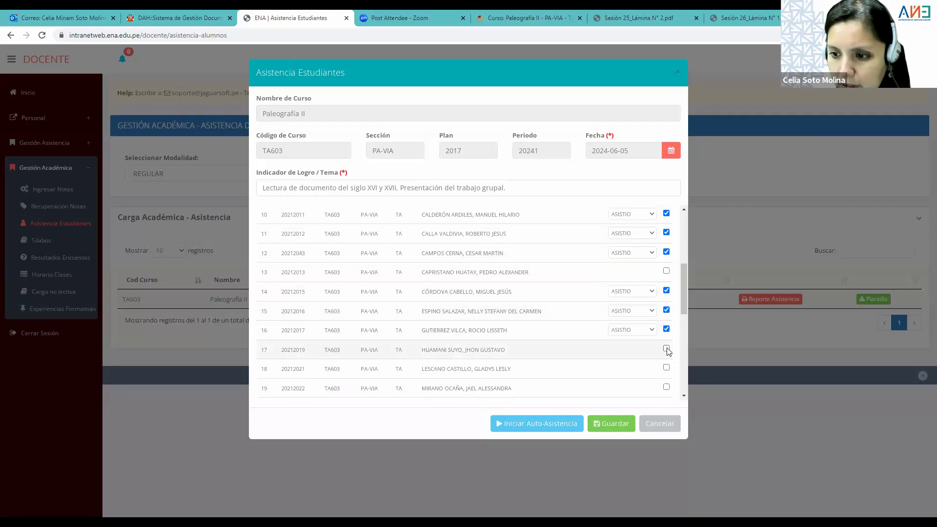
scroll(672, 342, "down", 1)
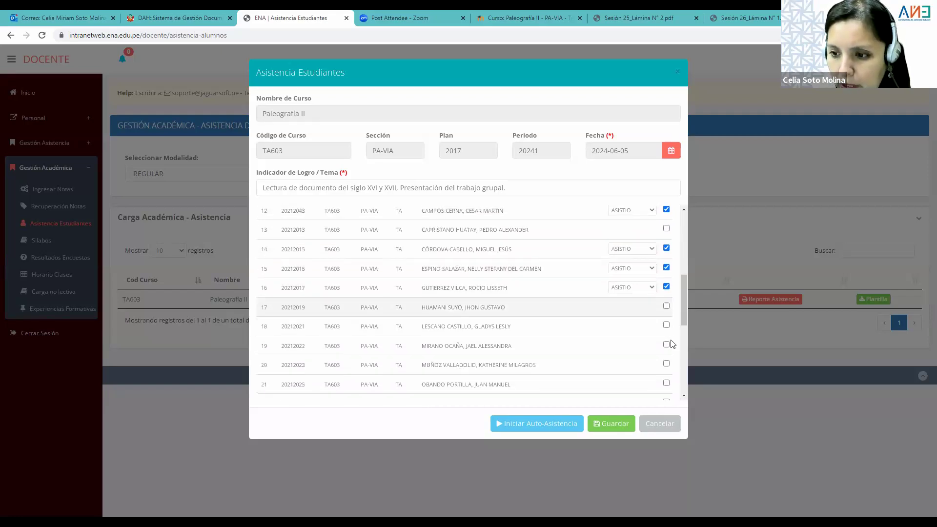
left_click(667, 300)
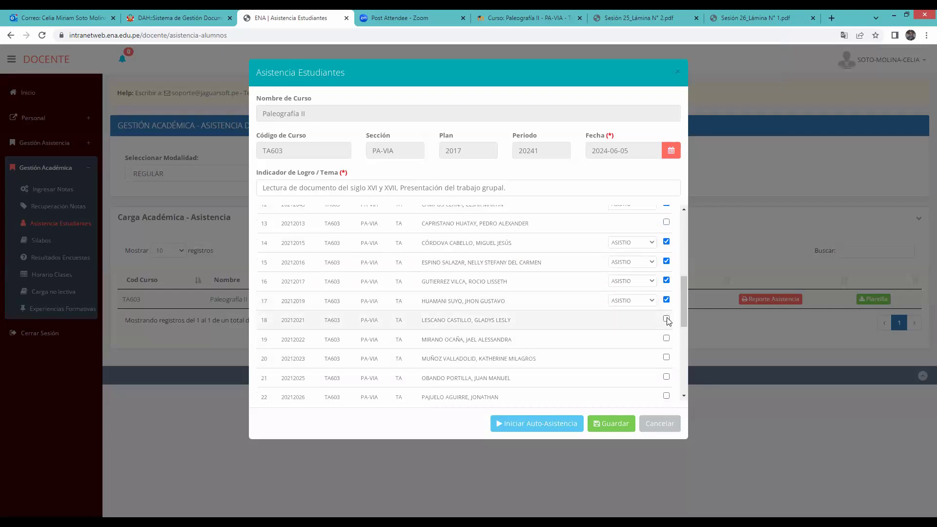
left_click(666, 320)
left_click(666, 340)
- Mark the students in rows 20, 21, 22 and 24 of the attendance list as having attended
scroll(668, 341, "down", 1)
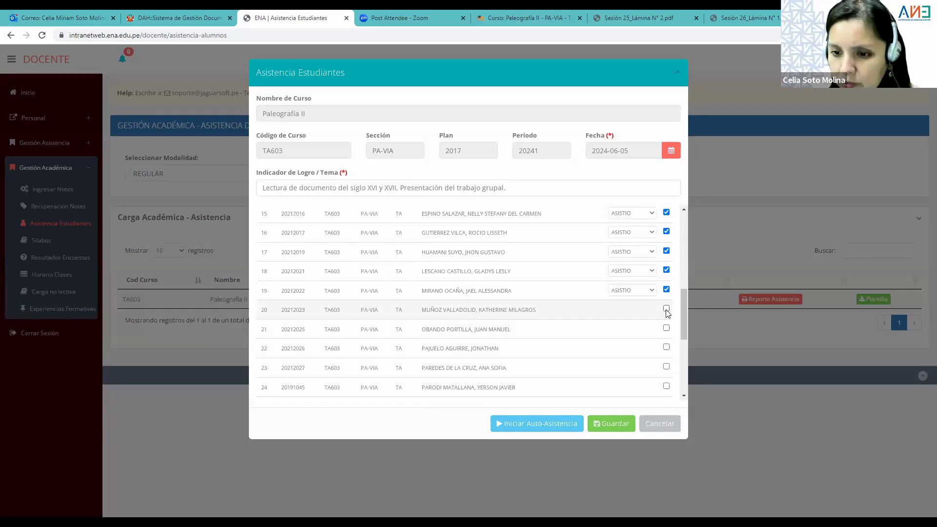
left_click(666, 310)
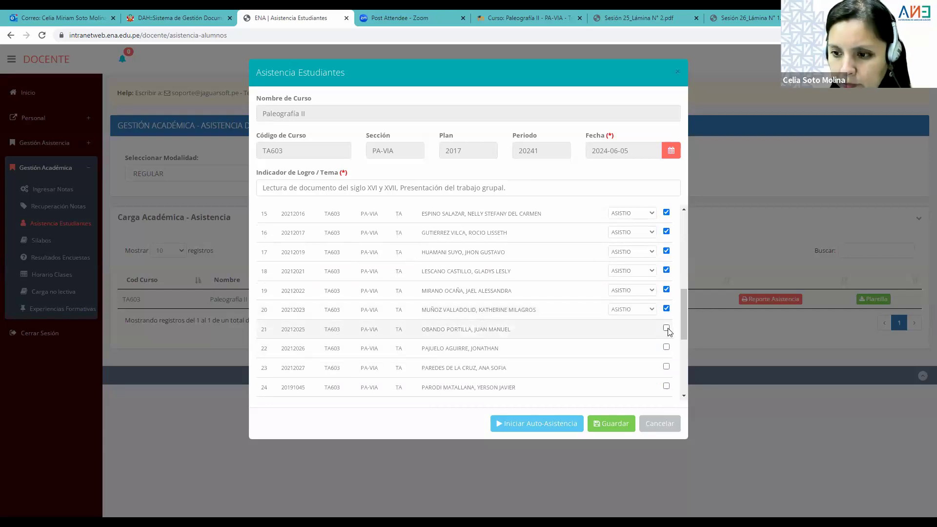
left_click(667, 329)
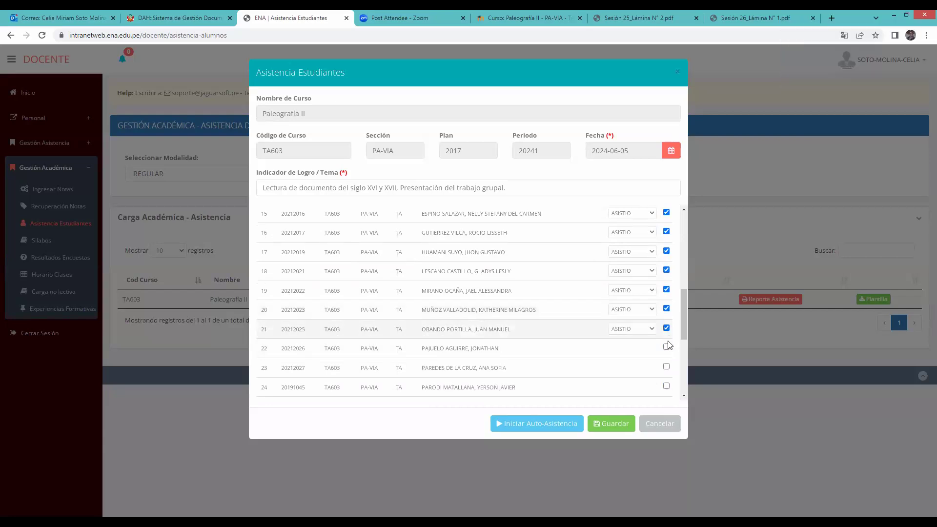
scroll(668, 322, "down", 1)
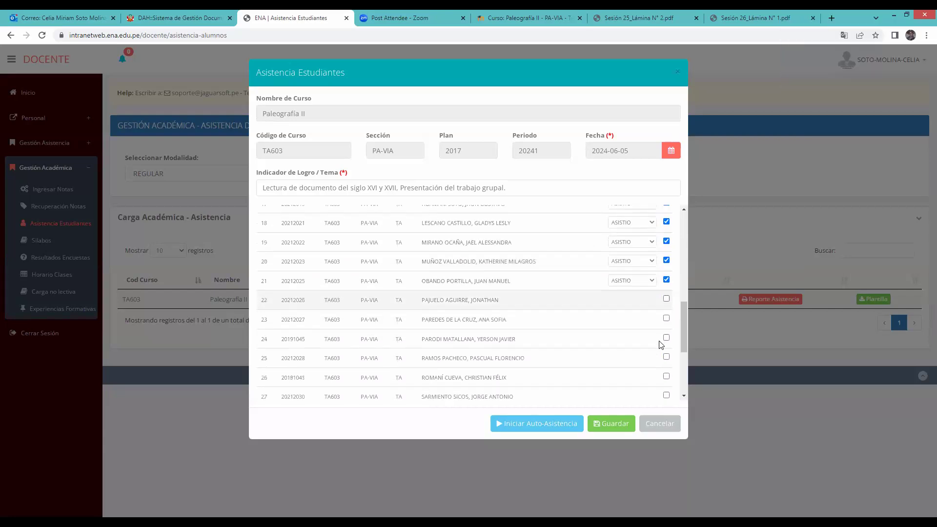
left_click(666, 299)
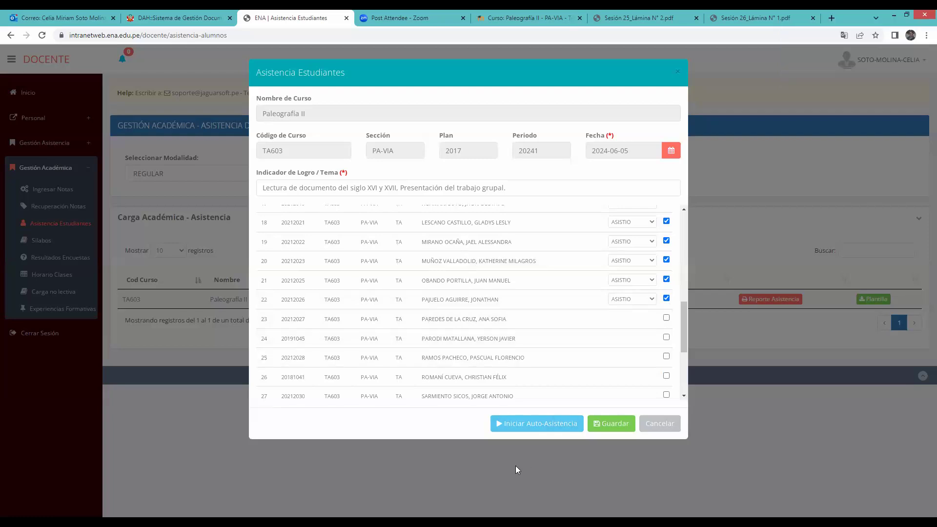
left_click(667, 338)
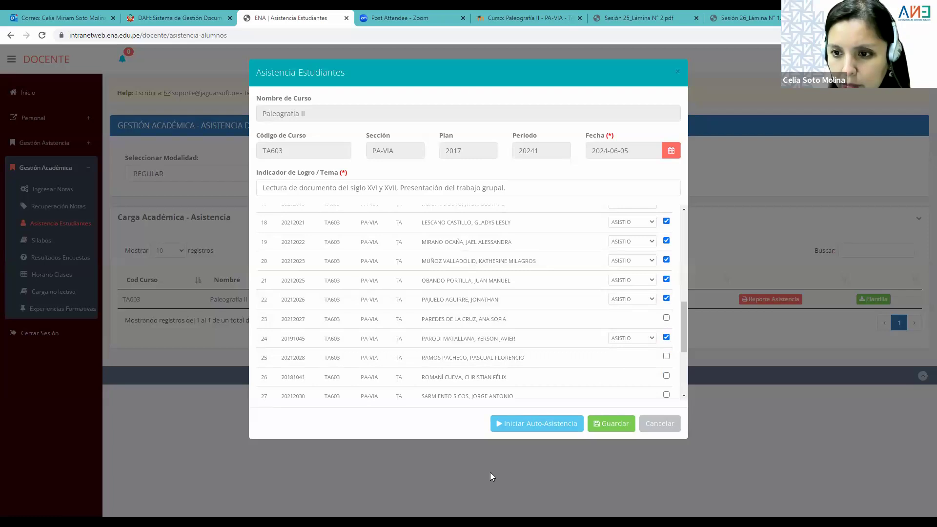
- Mark the students in rows 25 through 28 of the attendance list as having attended
scroll(679, 246, "up", 7)
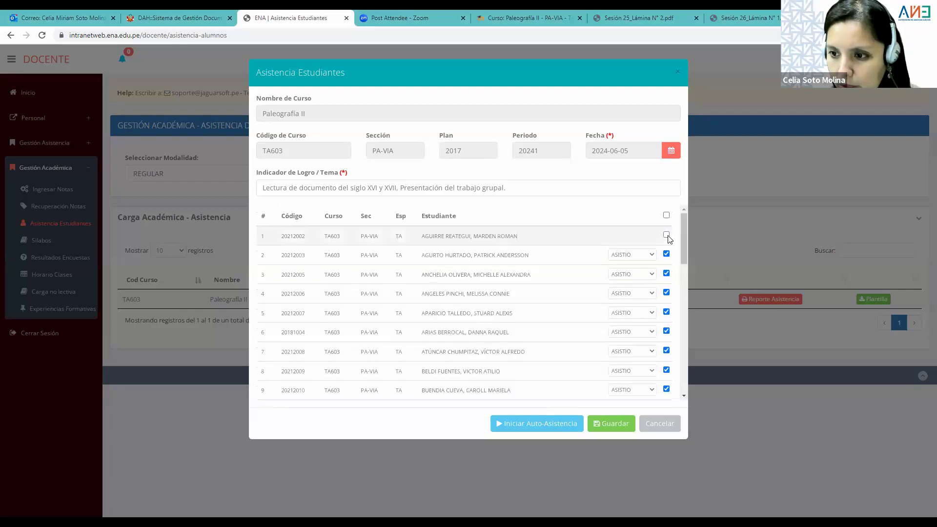
scroll(683, 285, "down", 8)
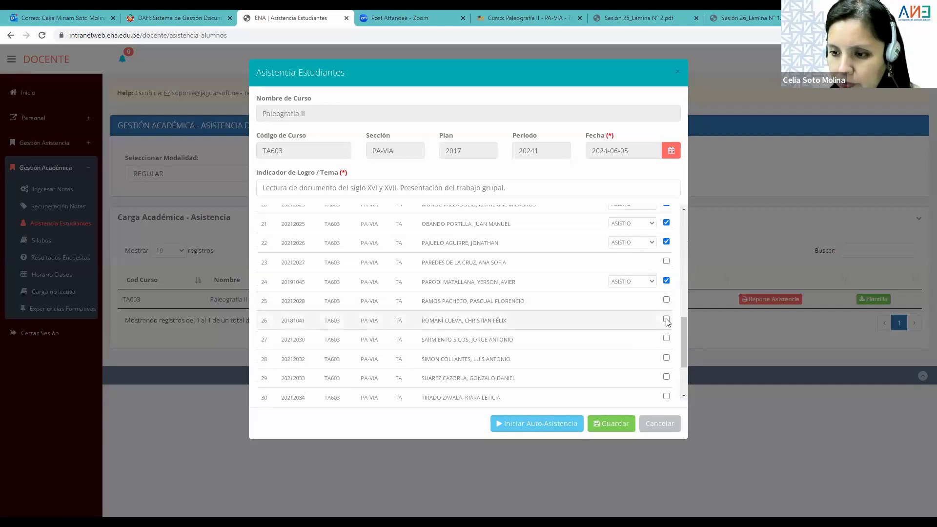
left_click(667, 299)
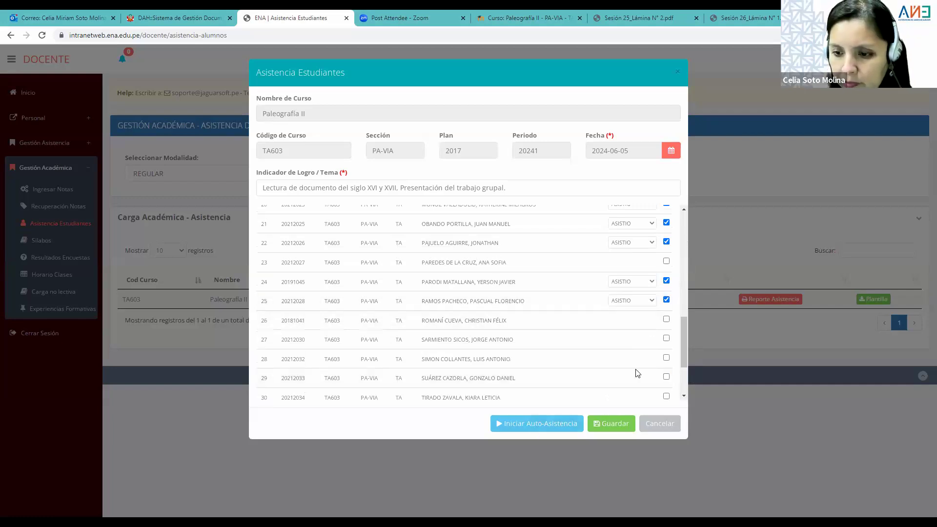
left_click(667, 320)
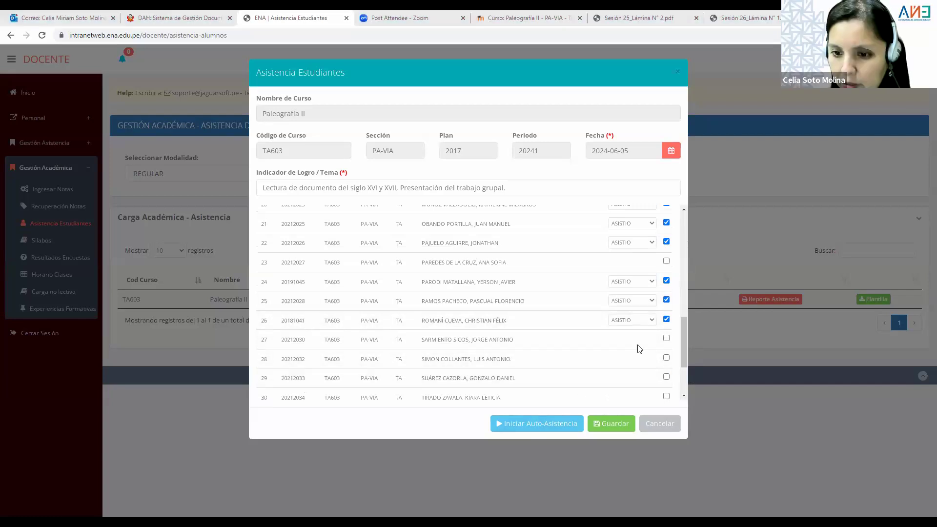
left_click(667, 338)
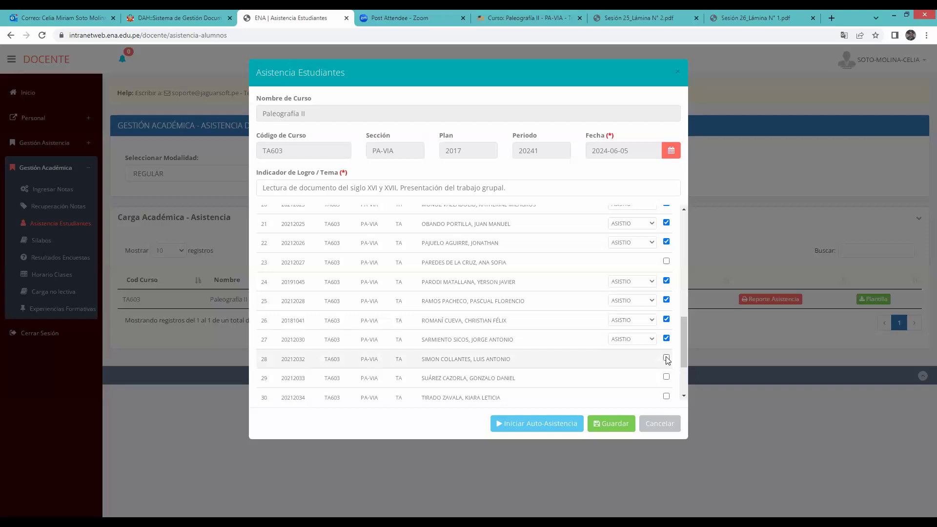
left_click_drag(685, 347, 689, 364)
left_click(666, 298)
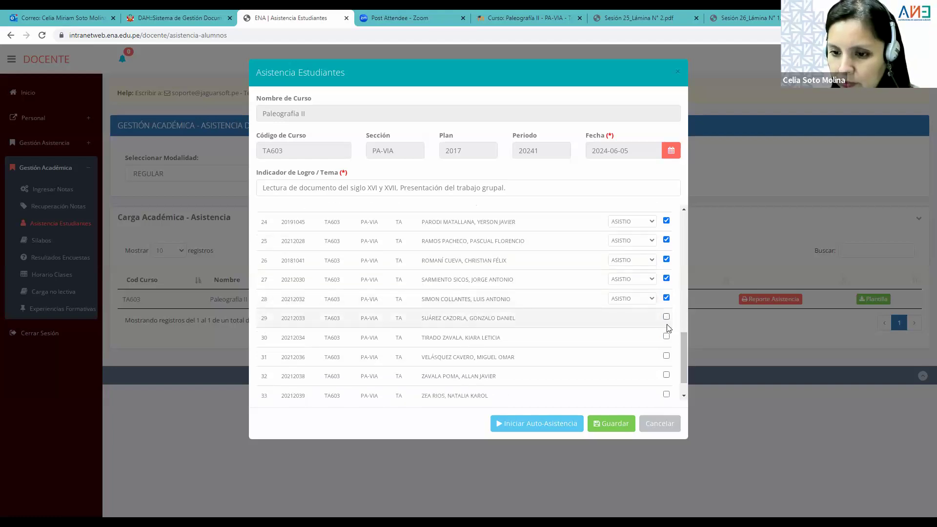
- Mark the students in rows 30 through 33 as having attended, leaving rows 29 and 34 unmarked, and save the attendance record
left_click_drag(685, 346, 685, 355)
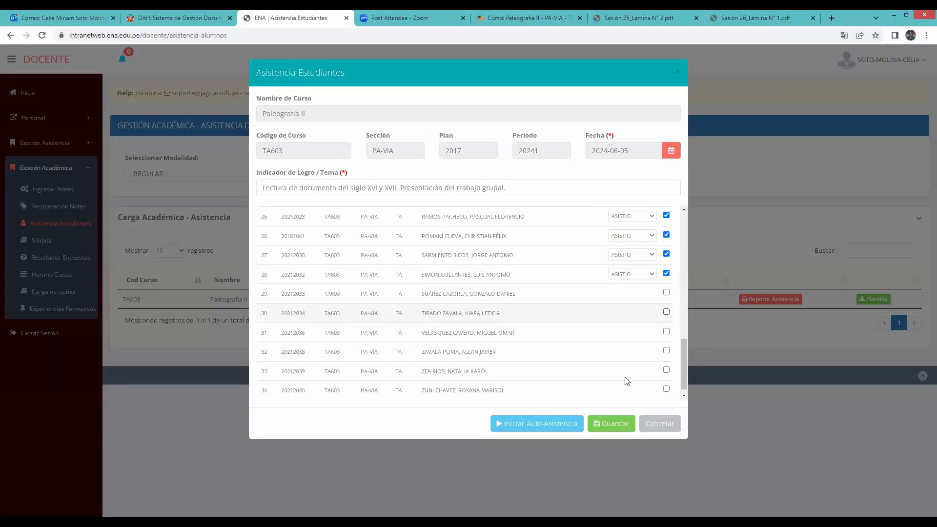
left_click(667, 312)
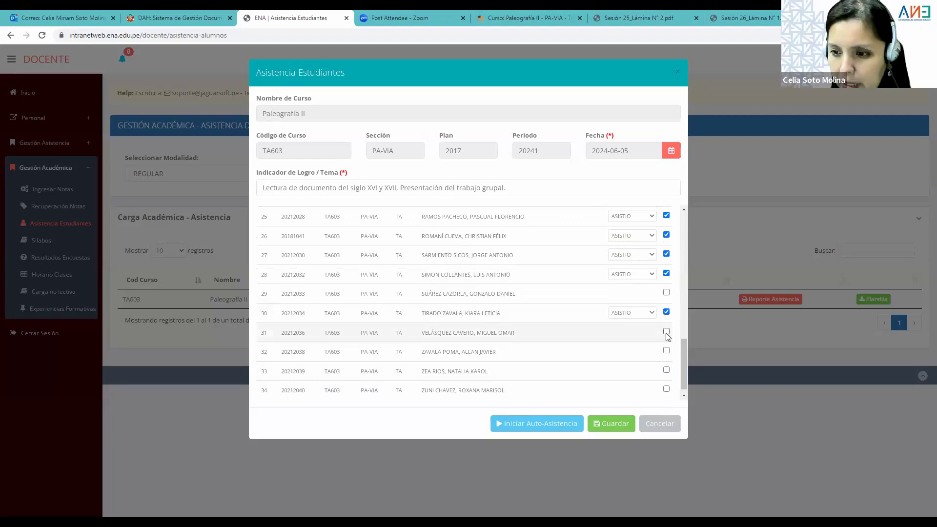
left_click(667, 333)
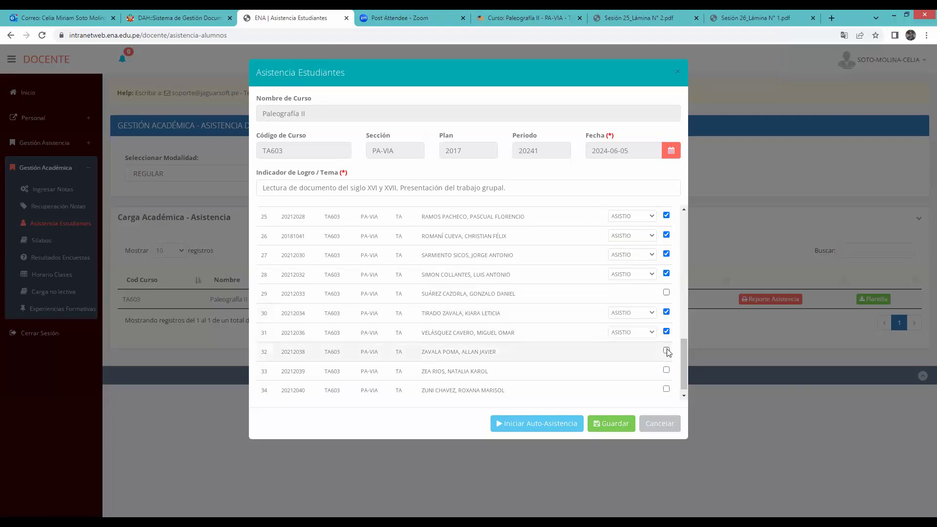
left_click(667, 351)
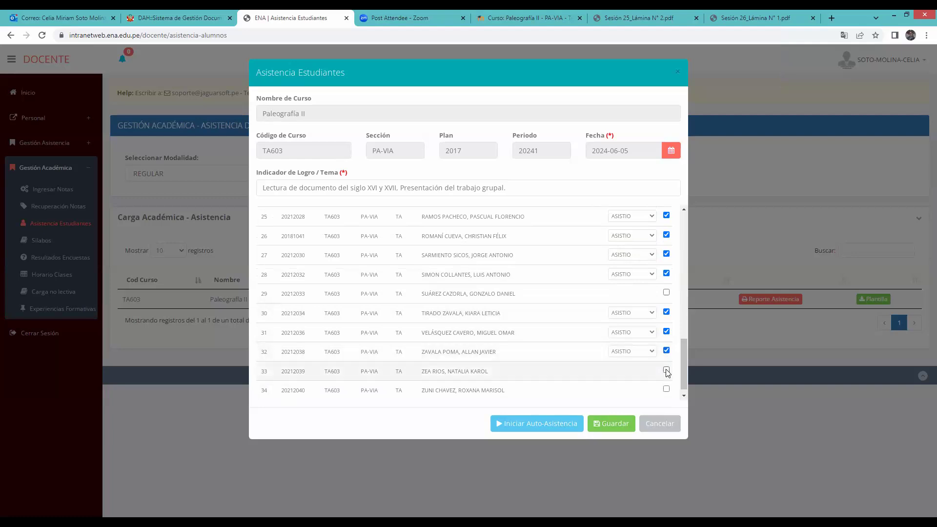
scroll(668, 381, "down", 1)
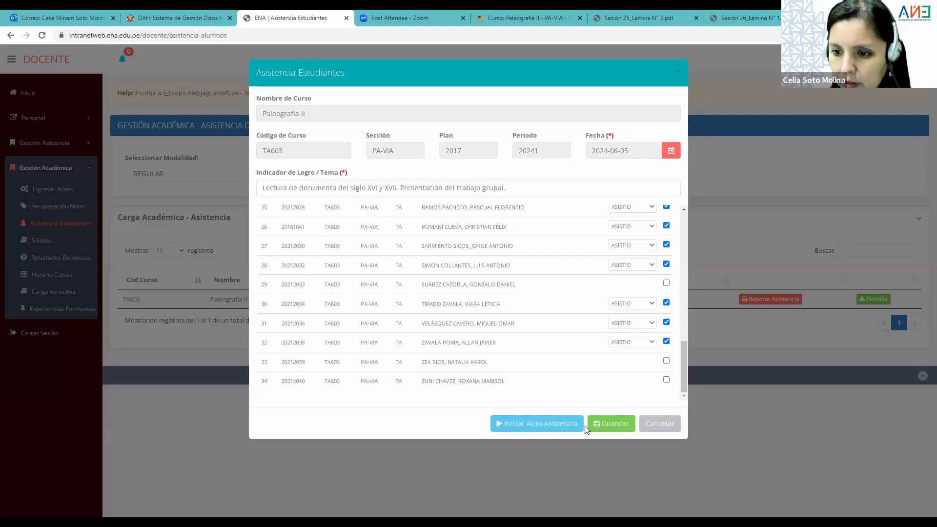
left_click(667, 362)
left_click(666, 380)
left_click(666, 380)
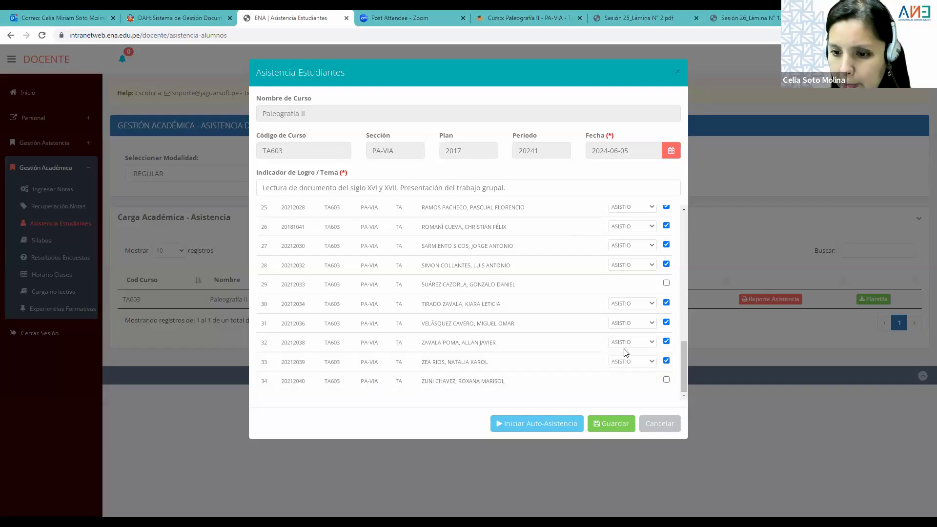
left_click(613, 423)
left_click(454, 312)
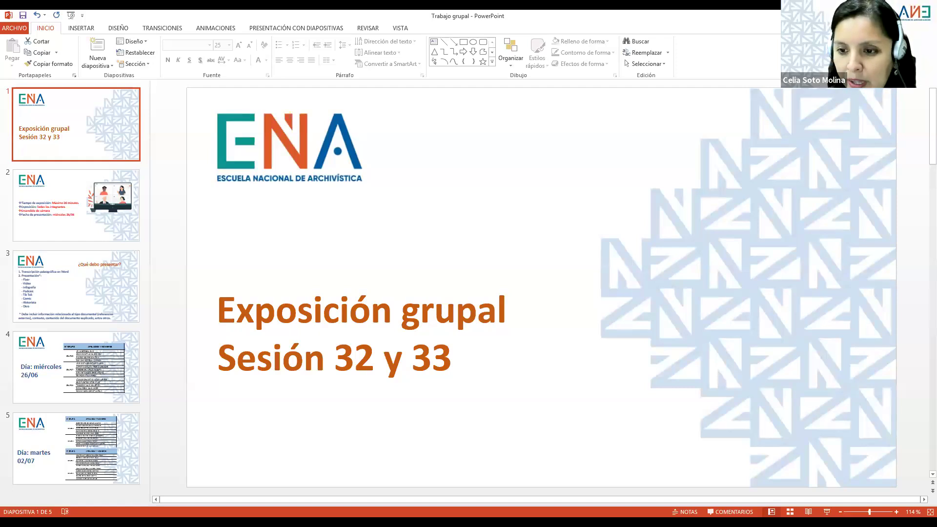
- In PowerPoint, start the Trabajo grupal slide show from the first slide and advance to the second slide
key("F5")
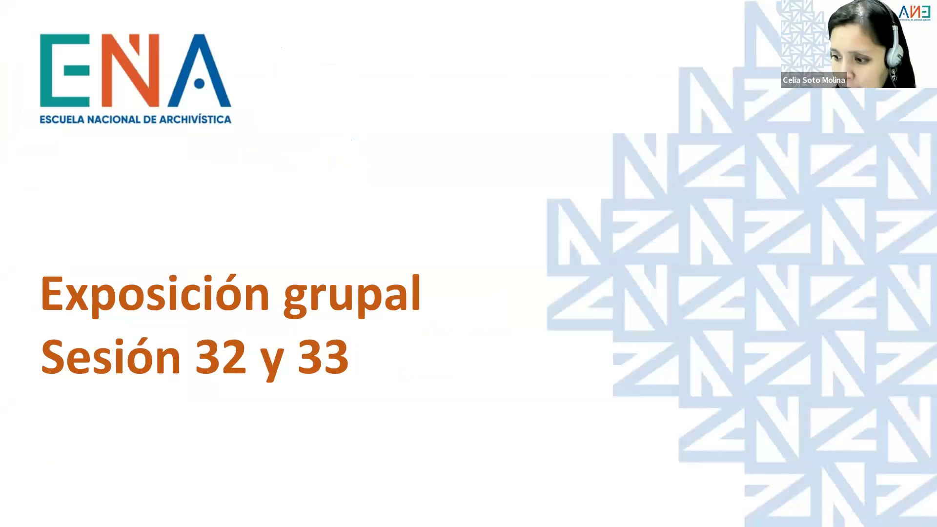
key("Right")
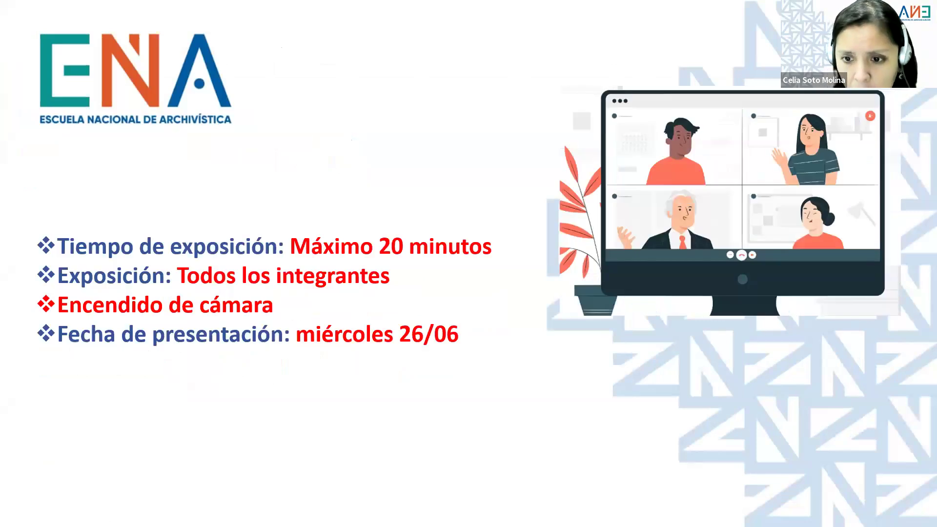